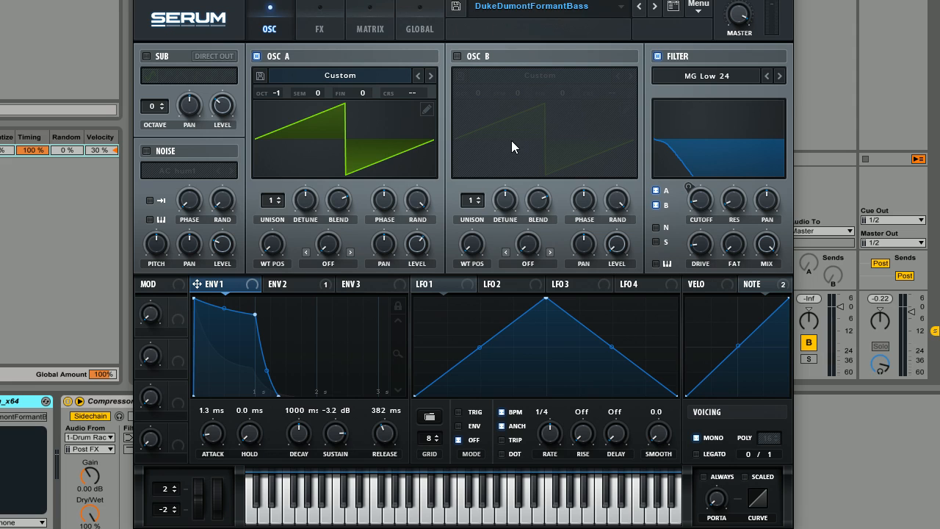
- Initialize the preset, with mono voicing and oscillator A's octave set to -1
left_click(698, 9)
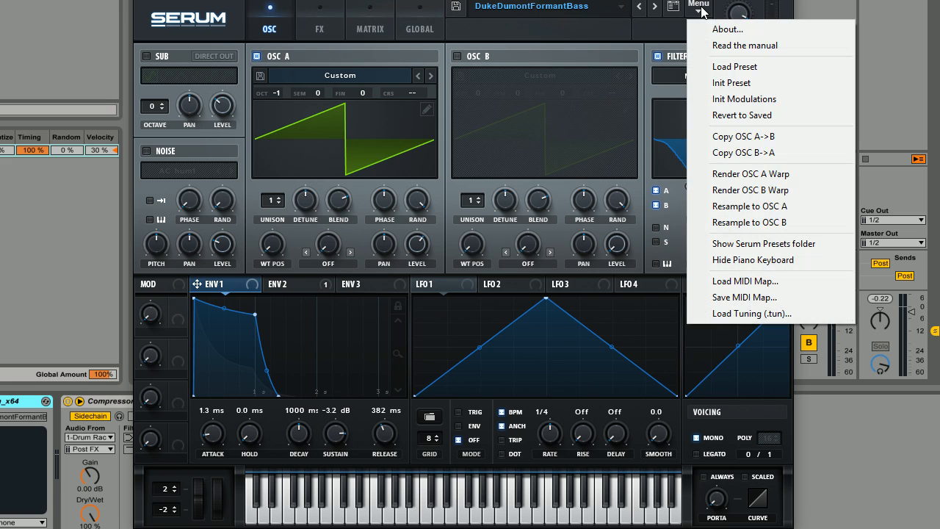
left_click(732, 83)
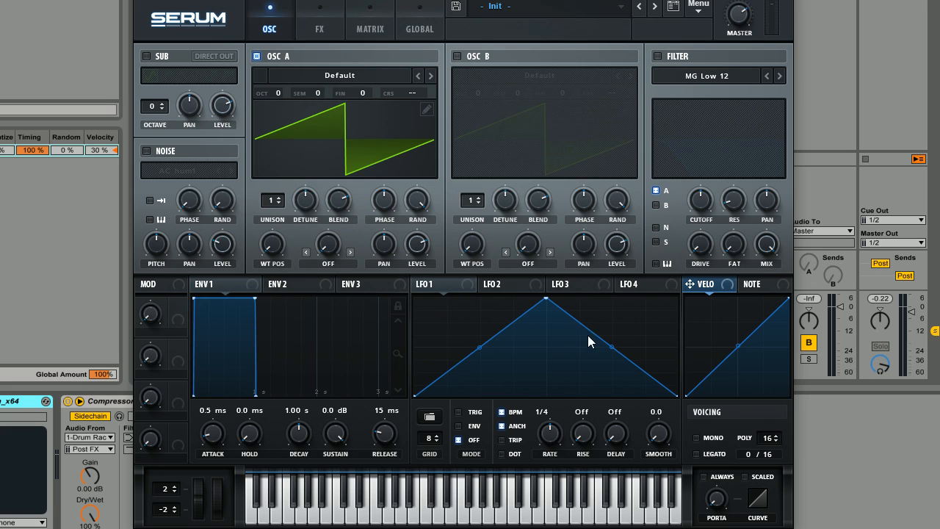
left_click(695, 439)
left_click_drag(273, 93, 277, 111)
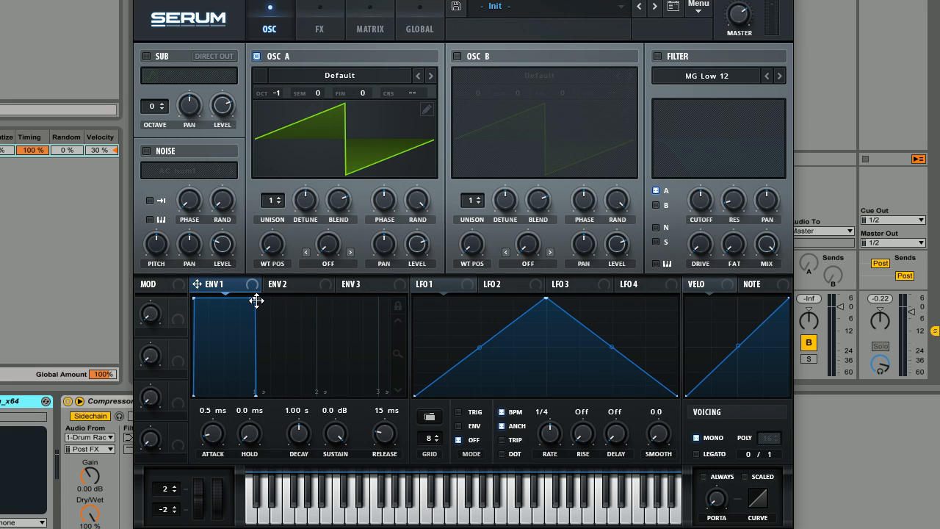
- Shape envelope 1 with a decay of about 989 ms, a sustain of -4.7 dB and a release of 729 ms
left_click_drag(256, 300, 254, 321)
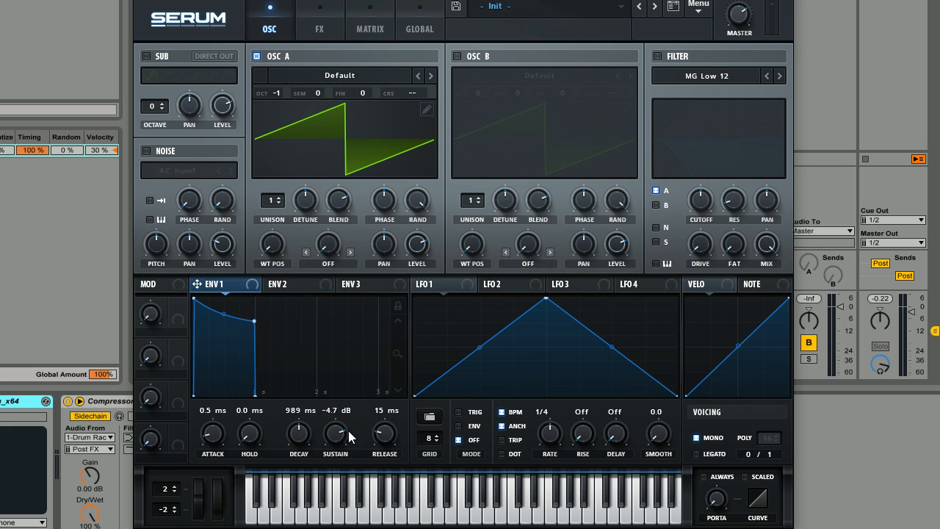
left_click_drag(388, 439, 396, 411)
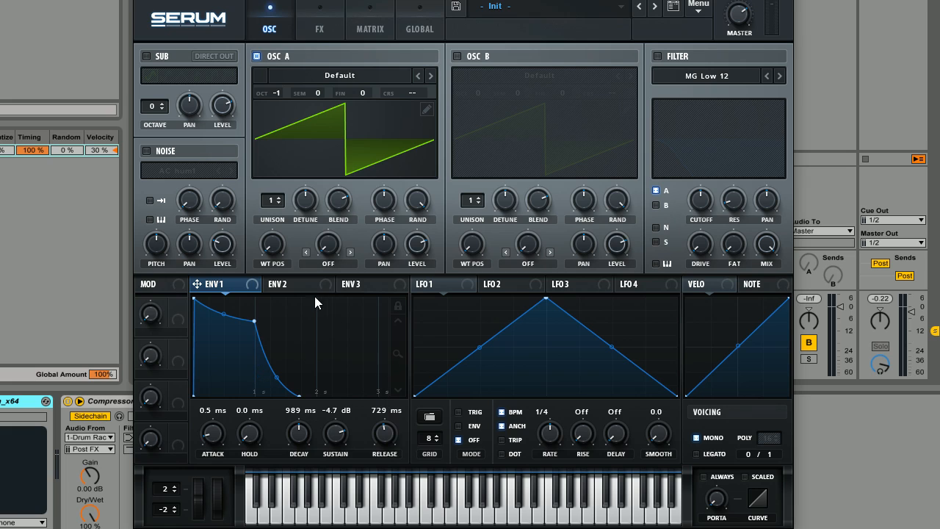
- Shape envelope 2 with a decay of about 1.05 s, a sustain of 27.94% and a release of 696 ms
left_click(294, 286)
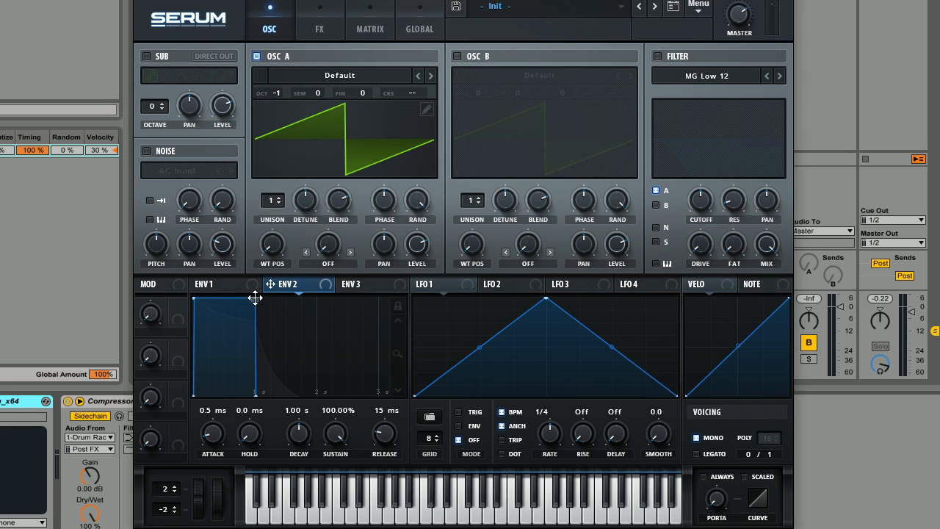
left_click_drag(254, 296, 258, 368)
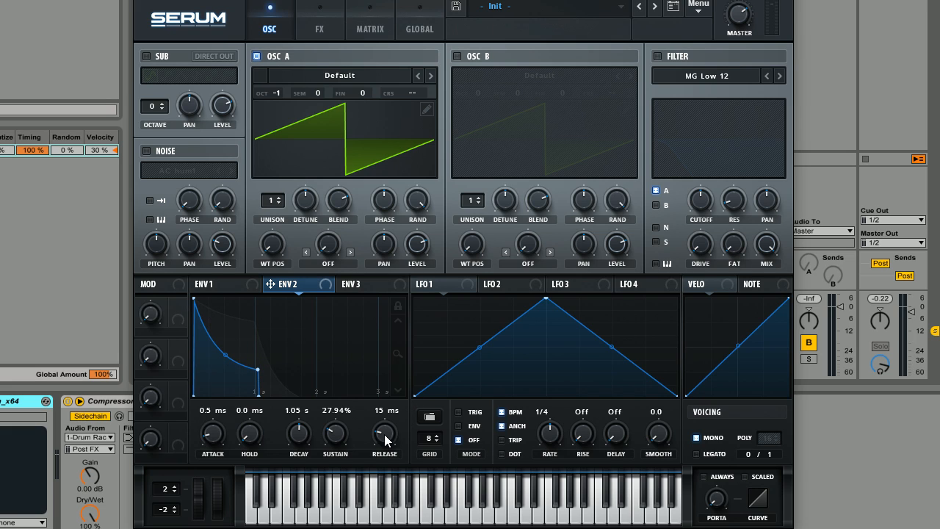
left_click_drag(384, 439, 391, 380)
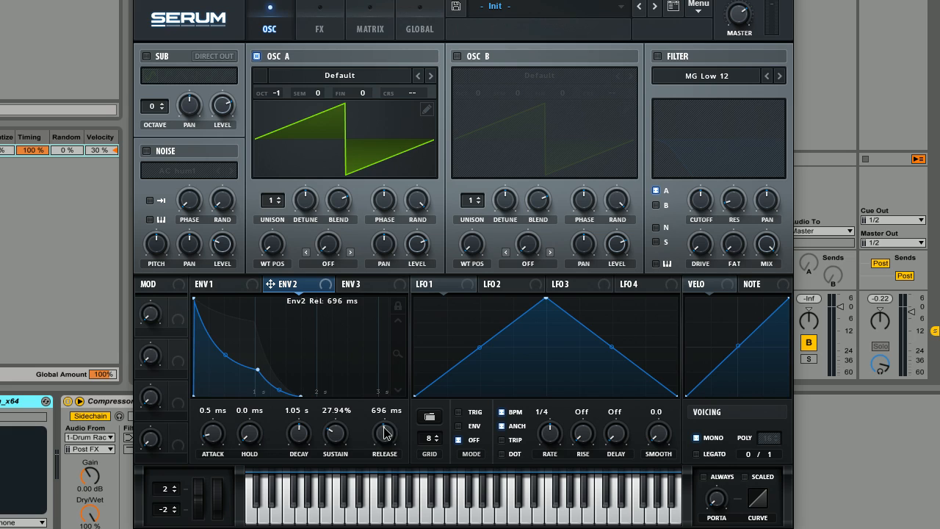
- Shorten envelope 1's release to about 470 ms and return to envelope 2
left_click(232, 284)
left_click_drag(387, 435, 383, 444)
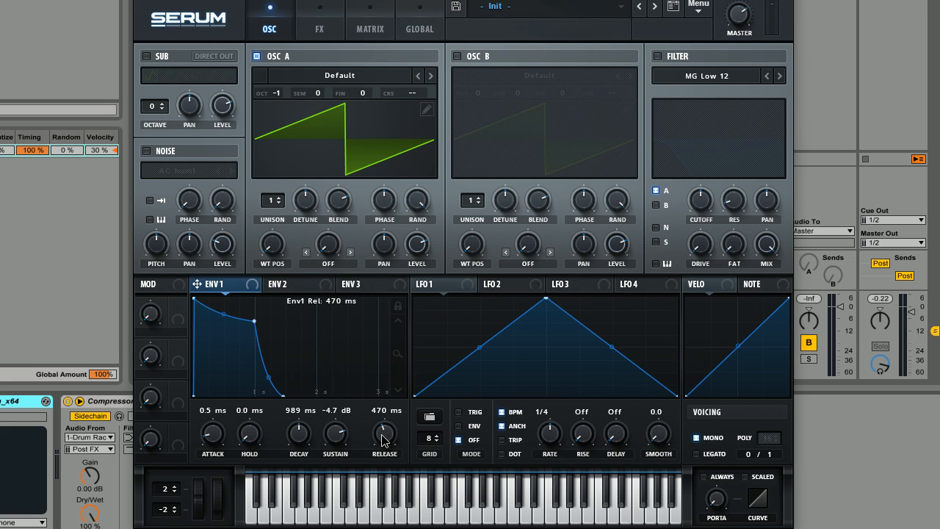
left_click(282, 284)
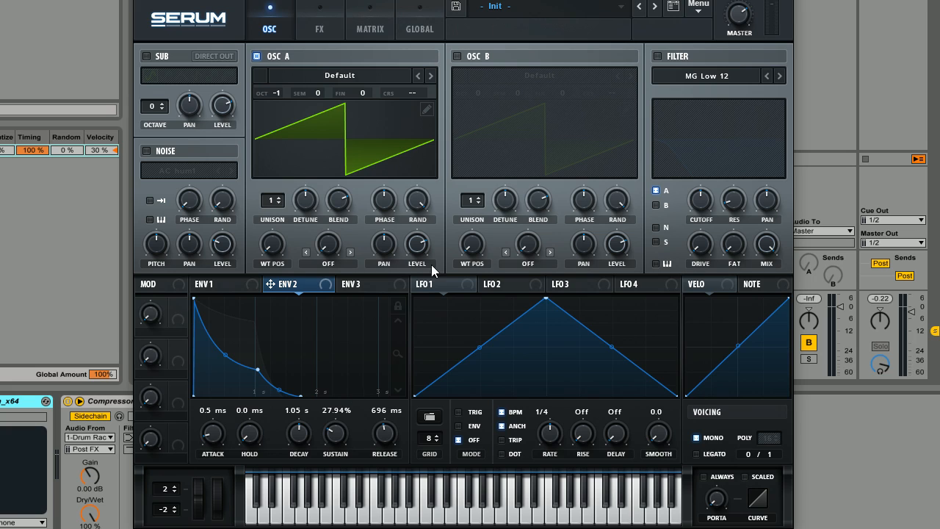
- Enable the filter on oscillator A as MG Low 24 and lower its cutoff
left_click(657, 55)
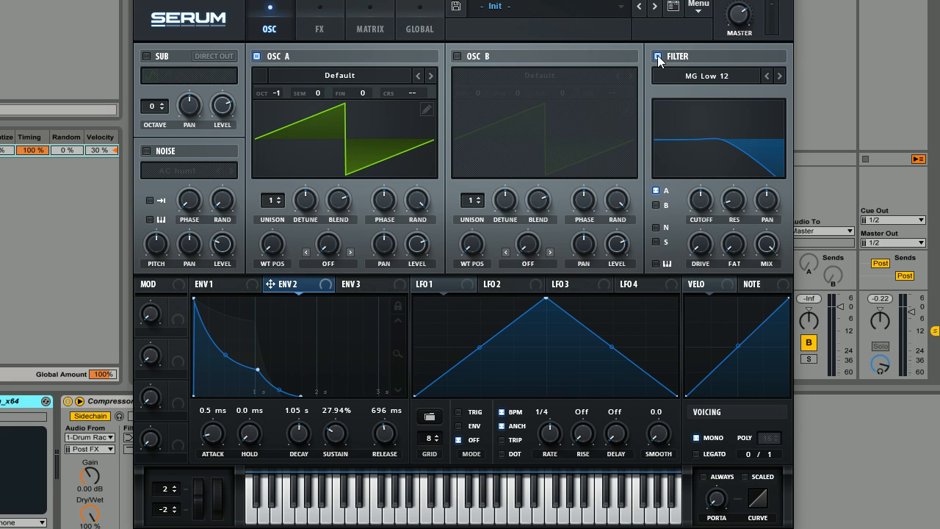
left_click(780, 75)
left_click(781, 73)
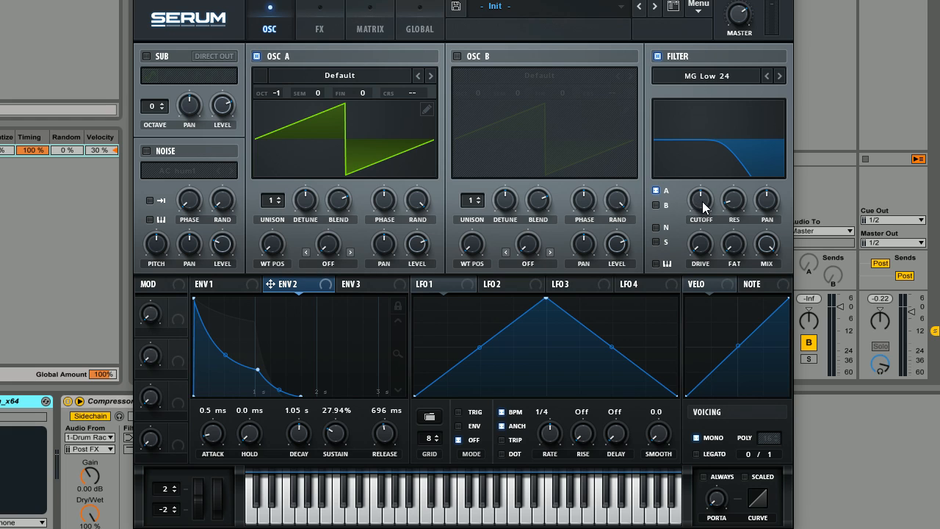
mouse_move(698, 215)
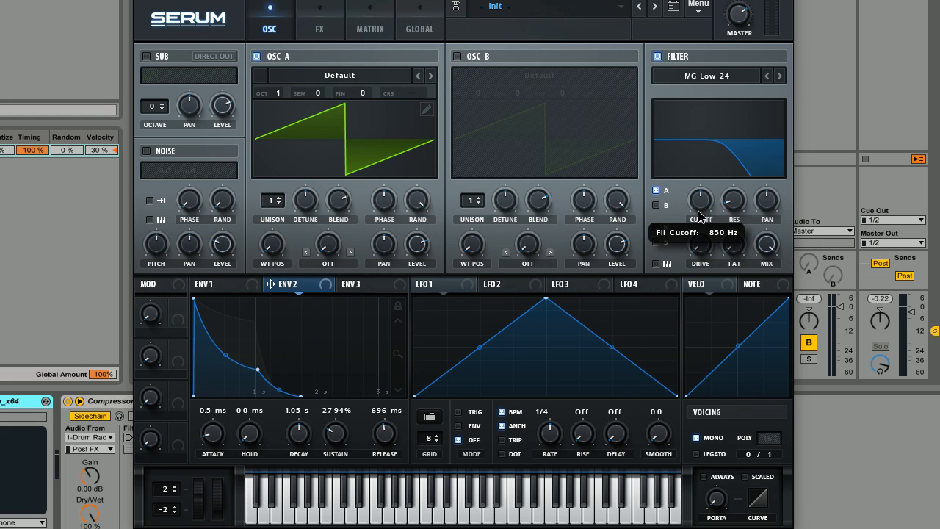
left_click_drag(698, 214, 694, 261)
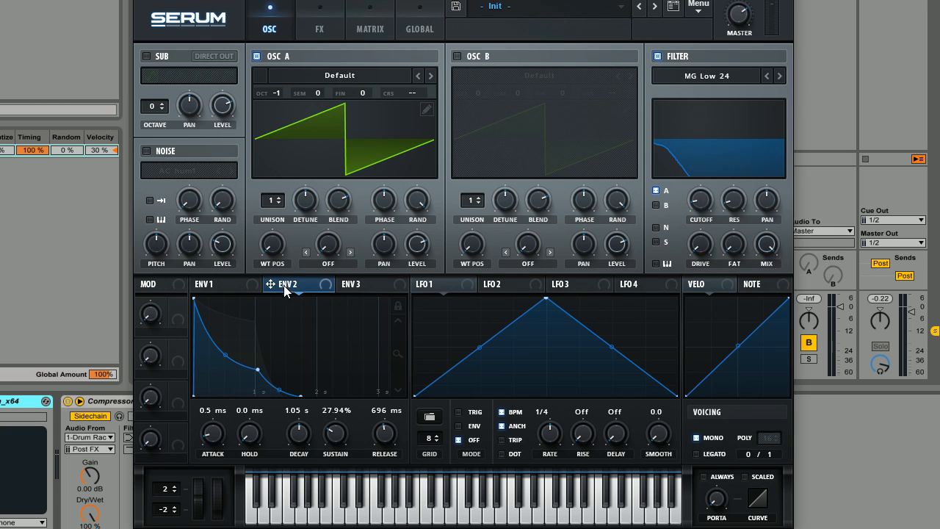
- Assign envelope 2 as a modulation source for the filter cutoff
left_click_drag(287, 290, 679, 210)
right_click(705, 212)
left_click(758, 315)
- Assign the Note source to modulate the filter cutoff and slightly raise the master volume
left_click(756, 285)
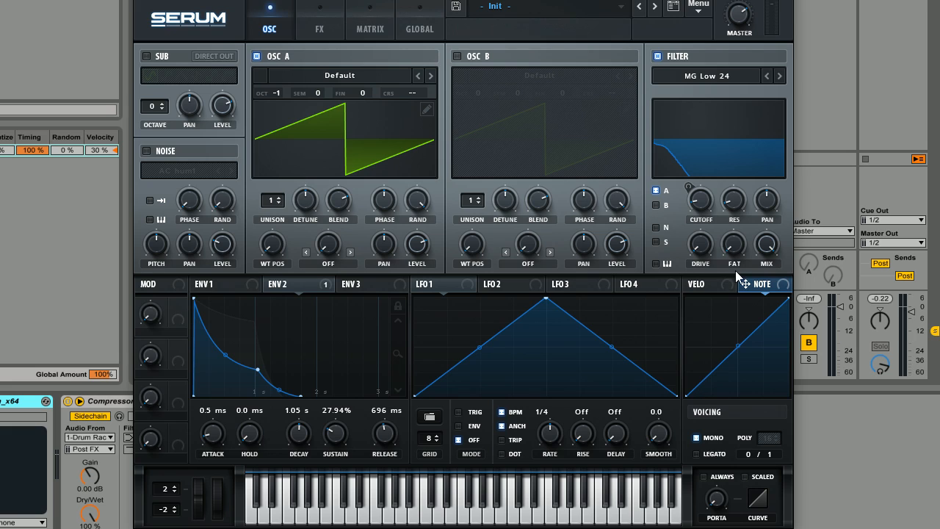
left_click_drag(745, 287, 719, 243)
mouse_move(739, 10)
left_mouse_down()
mouse_move(738, 33)
mouse_move(738, 3)
left_mouse_up()
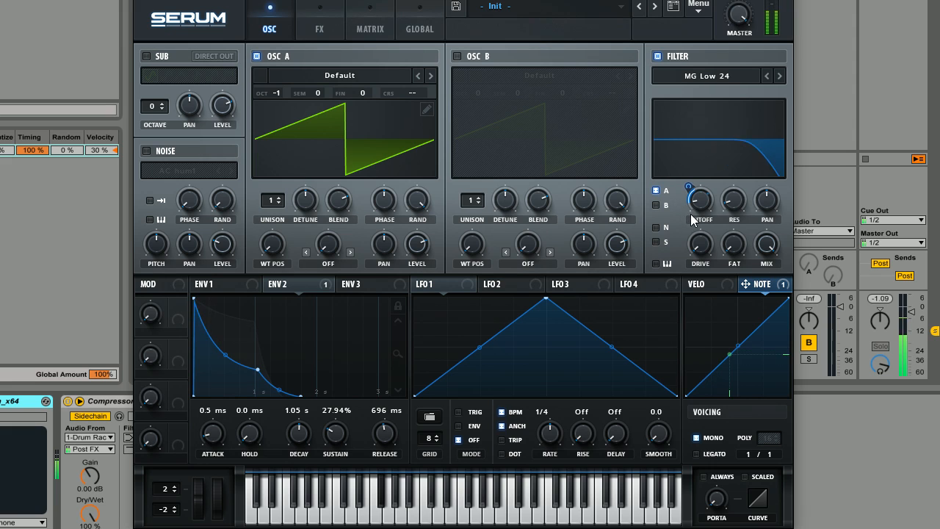
mouse_move(702, 204)
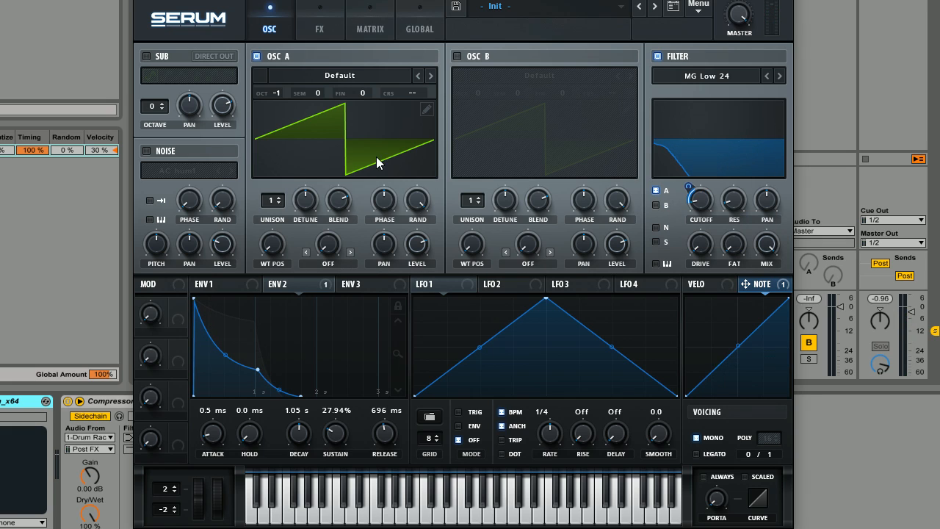
- Enable the filter in the effects rack and set its type to Formant-I
mouse_move(412, 184)
left_click(326, 36)
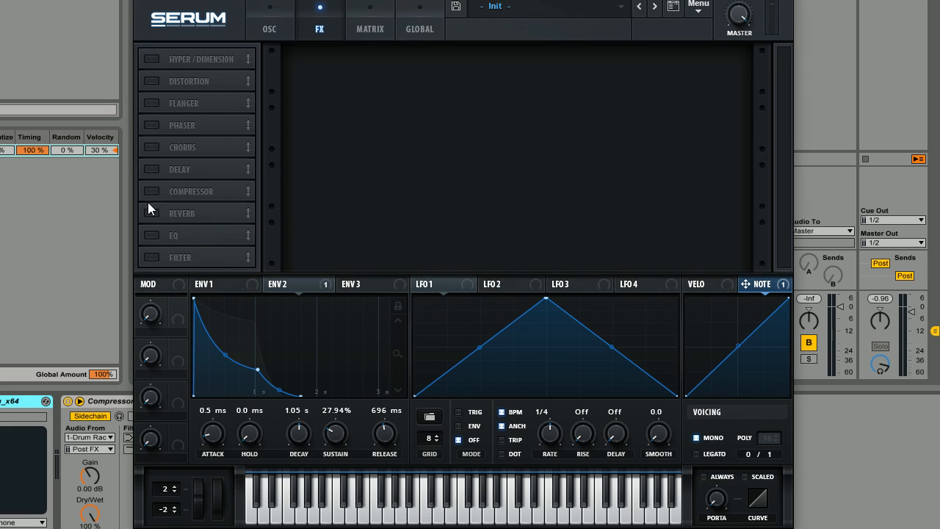
left_click(149, 258)
left_click(260, 33)
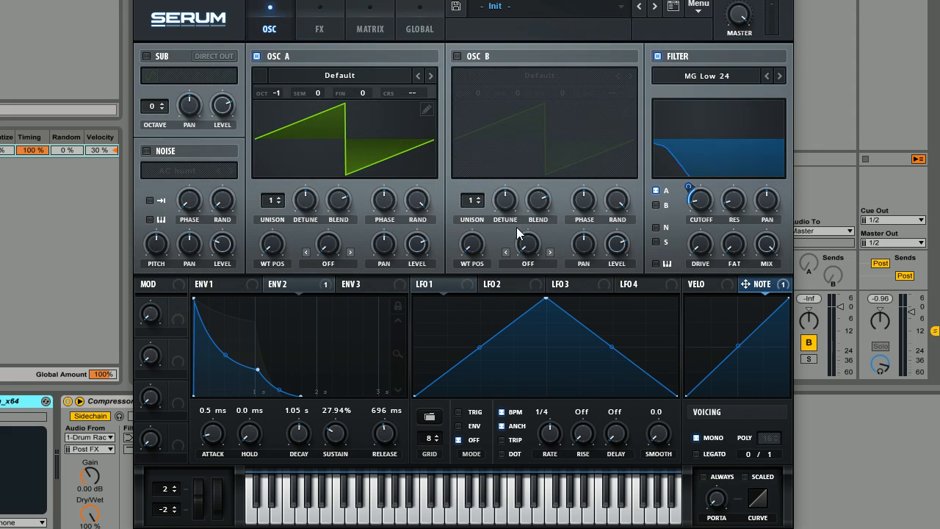
left_click(323, 34)
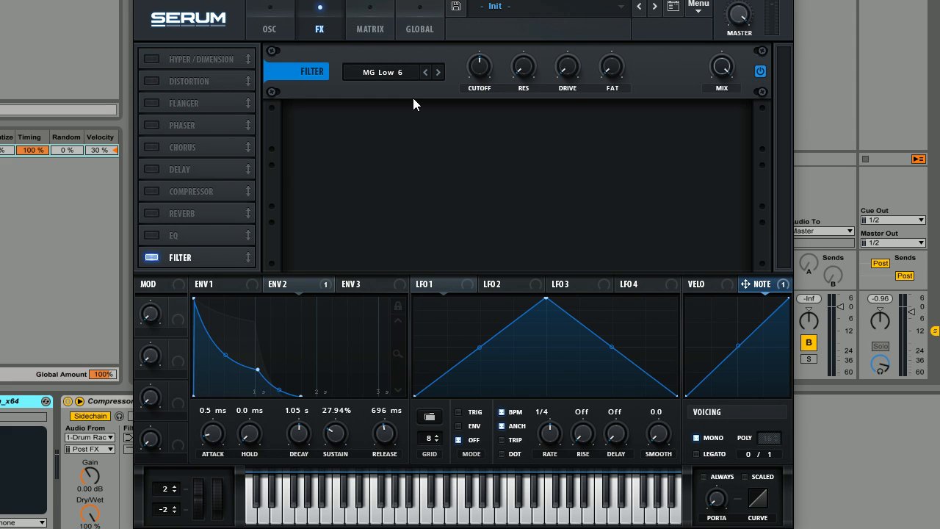
left_click(276, 15)
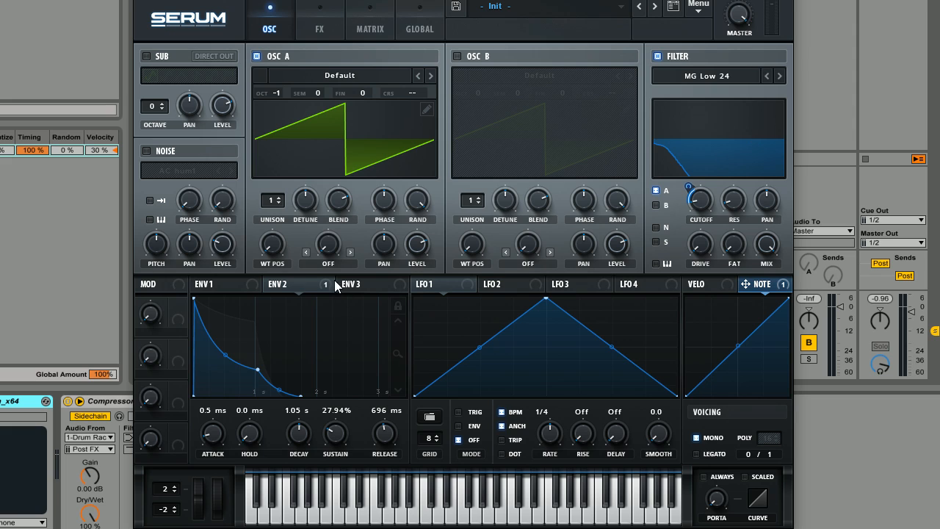
left_click(323, 19)
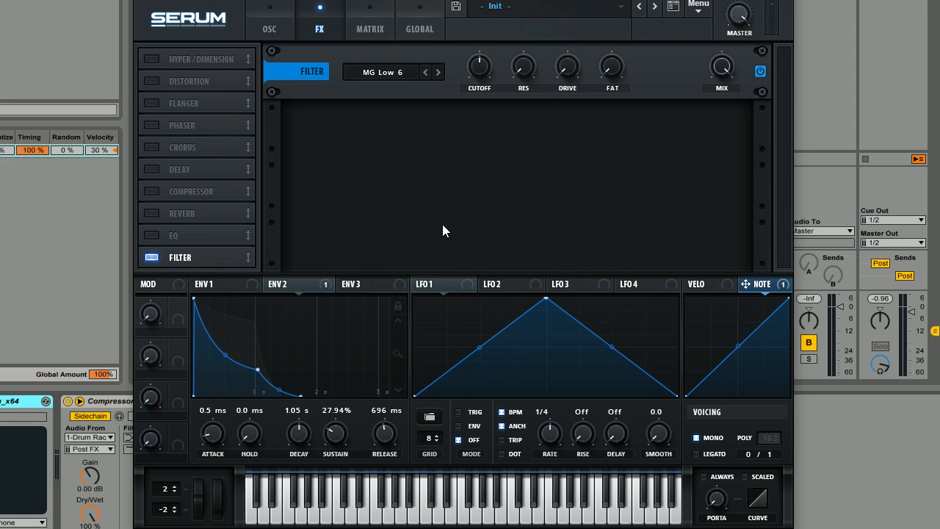
left_click(384, 72)
mouse_move(387, 139)
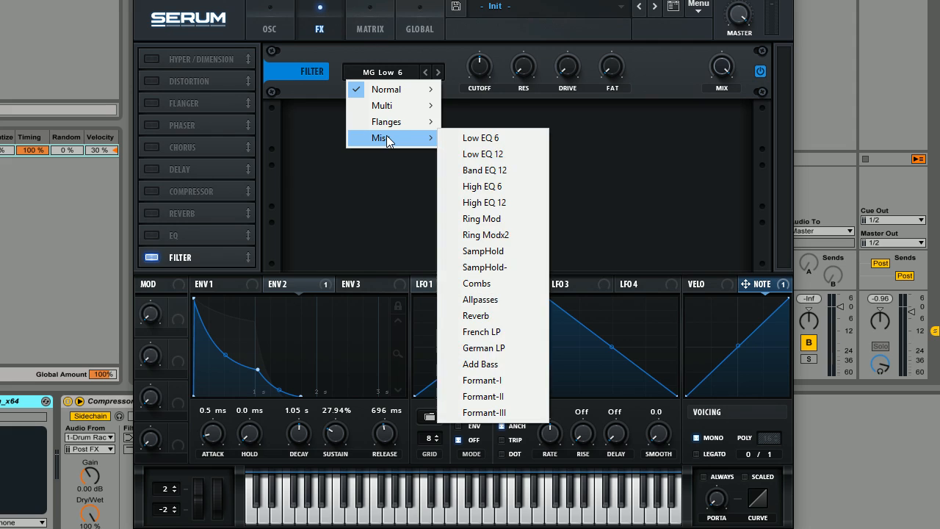
left_click(495, 379)
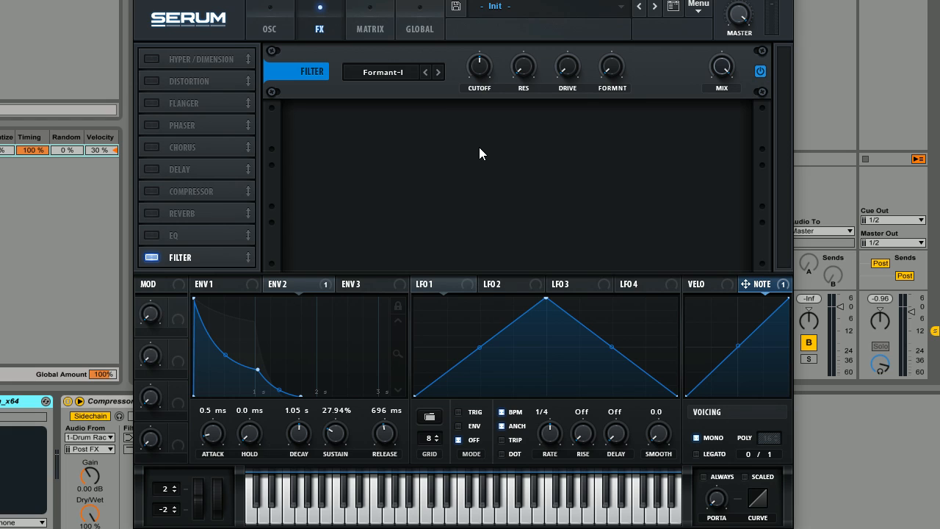
- Reduce the mix of the Formant-I filter effect
left_click_drag(724, 67, 725, 105)
right_click(718, 65)
left_click_drag(721, 66, 722, 68)
- Set the formant filter's resonance and drive to 27% each, and raise its formant amount and cutoff
left_click_drag(524, 69, 535, 34)
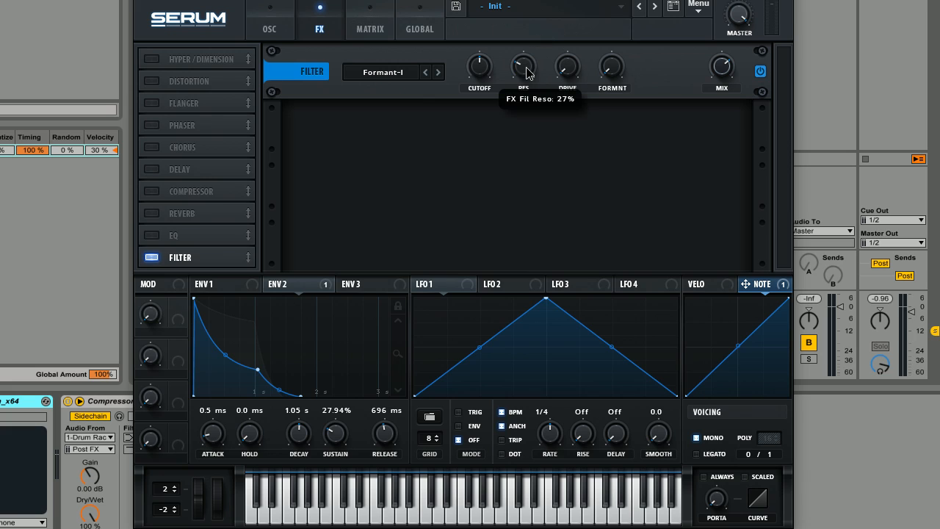
left_click_drag(566, 67, 576, 29)
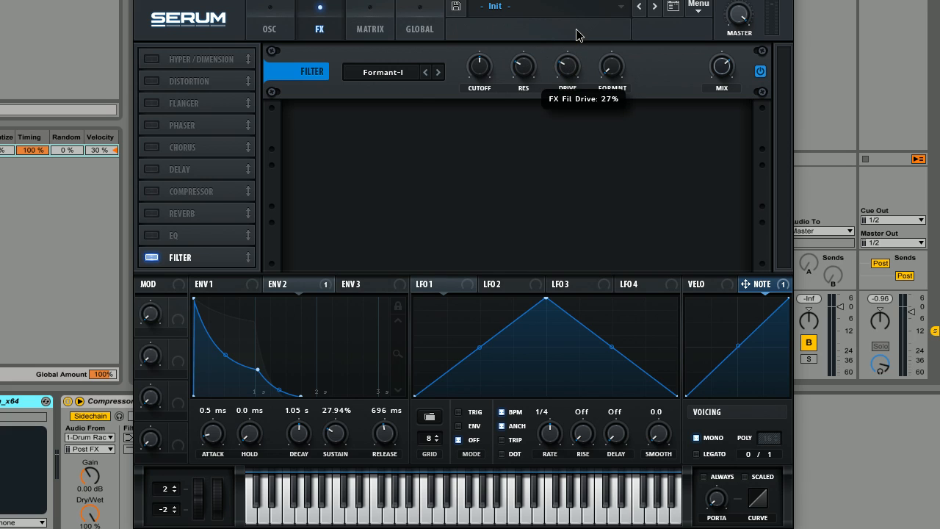
mouse_move(612, 76)
left_mouse_down()
mouse_move(618, 57)
mouse_move(615, 69)
left_mouse_up()
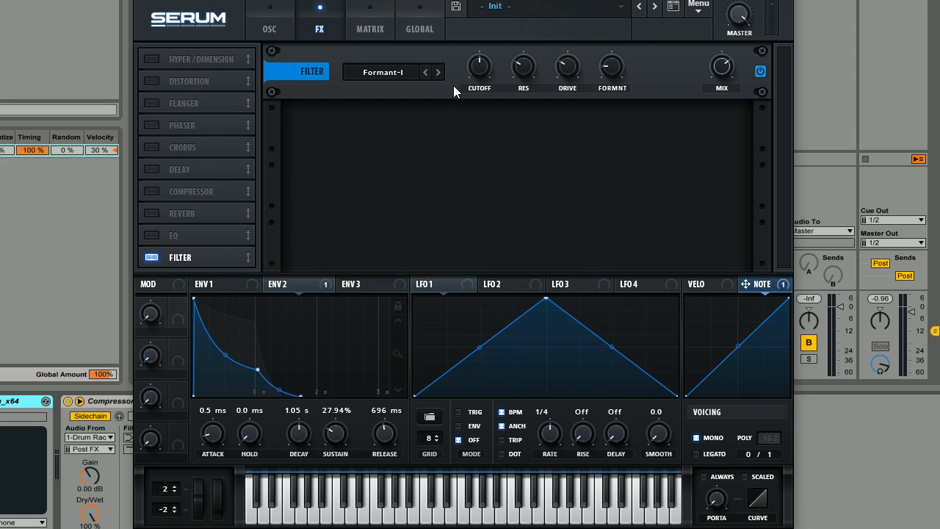
left_click_drag(480, 66, 490, 103)
- Assign the Note source to modulate the formant filter effect's cutoff and adjust the master volume slightly upward
mouse_move(748, 286)
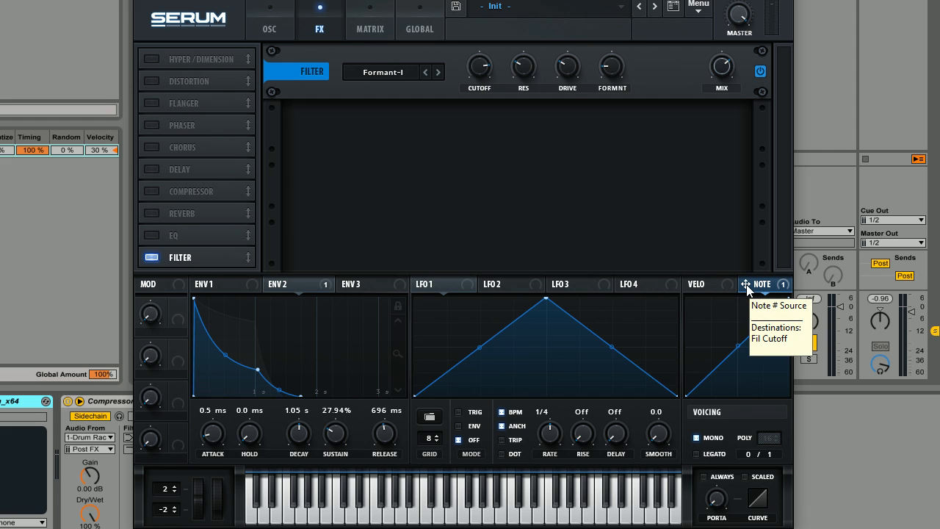
left_click_drag(747, 285, 476, 69)
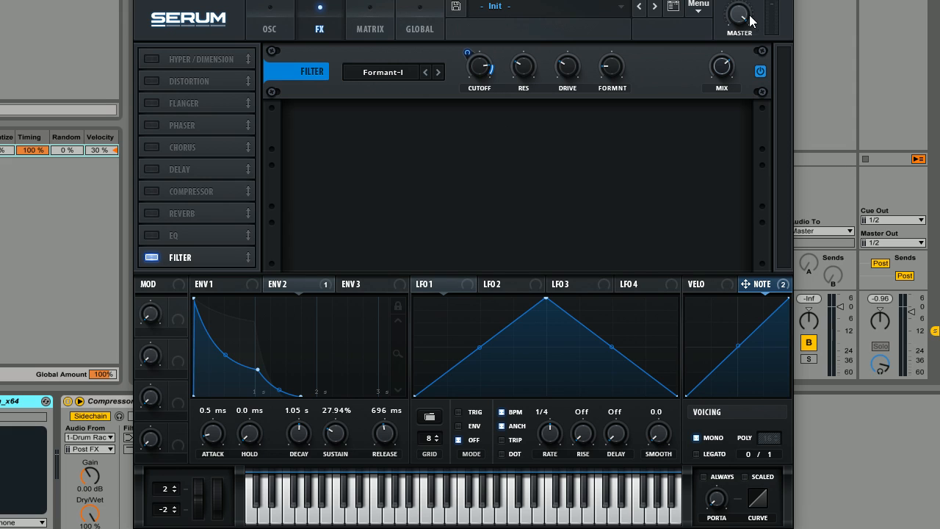
mouse_move(730, 21)
mouse_move(731, 21)
left_mouse_down()
mouse_move(729, 89)
mouse_move(738, 11)
left_mouse_up()
- Add a Tube distortion effect and place it after the filter in the effects chain
left_click(152, 81)
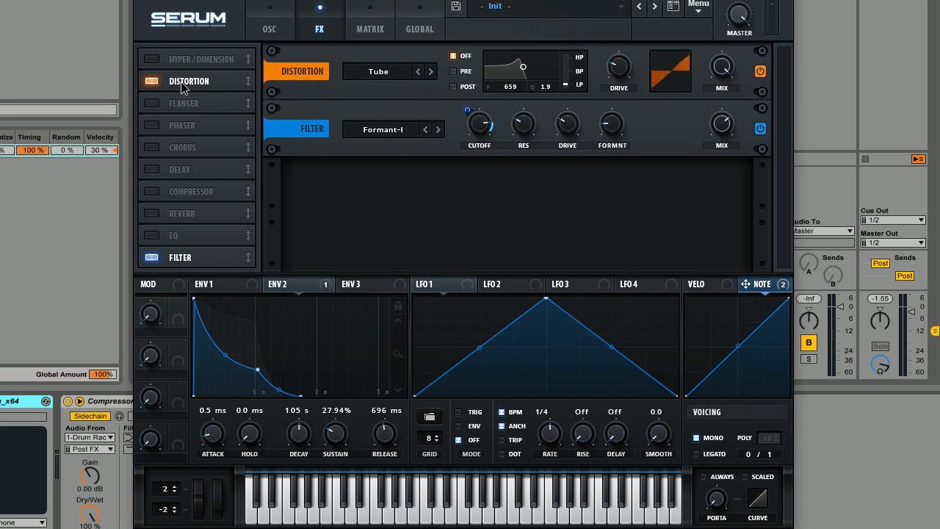
left_click_drag(181, 81, 188, 278)
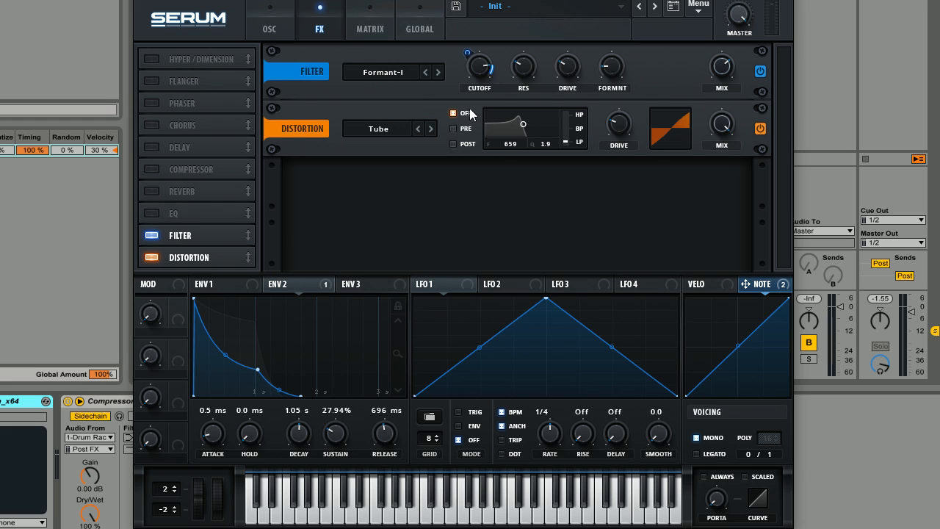
- Set the distortion's filter to Pre in high-pass mode, at about 2260 Hz with a Q of 0.1
left_click(453, 128)
left_click_drag(567, 140, 567, 109)
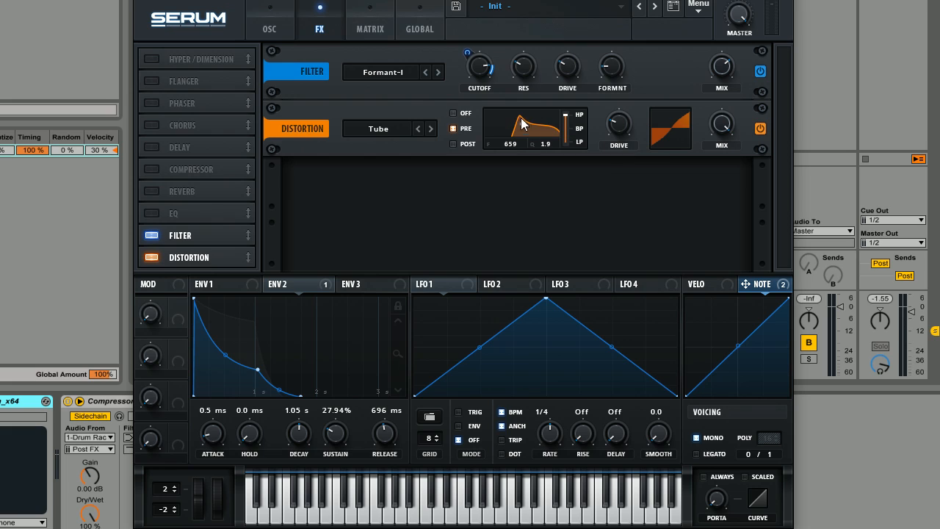
left_click_drag(524, 131, 537, 141)
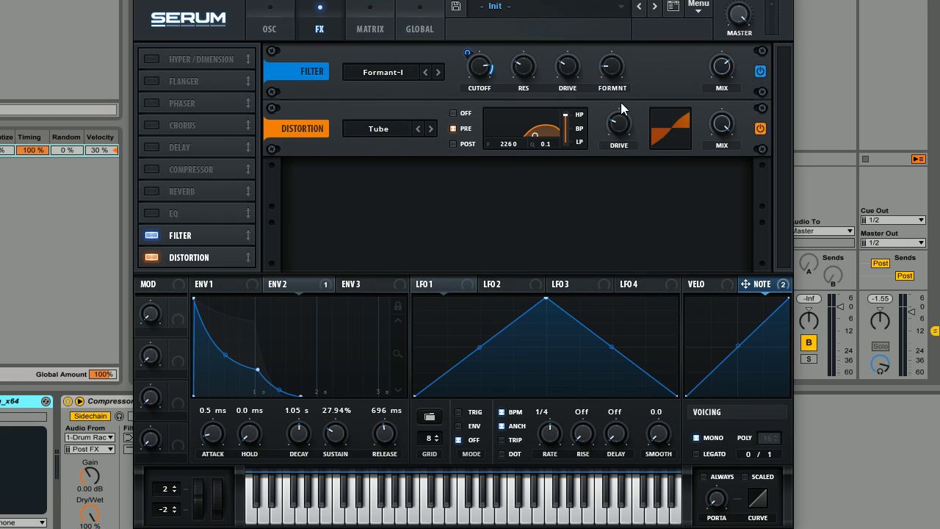
- Increase the Tube distortion's drive and lower its mix
left_click_drag(622, 113, 643, 47)
left_click_drag(718, 135, 706, 239)
mouse_move(620, 130)
- Add a little drive to the MG Low 24 oscillator filter and raise its cutoff slightly
left_click(284, 28)
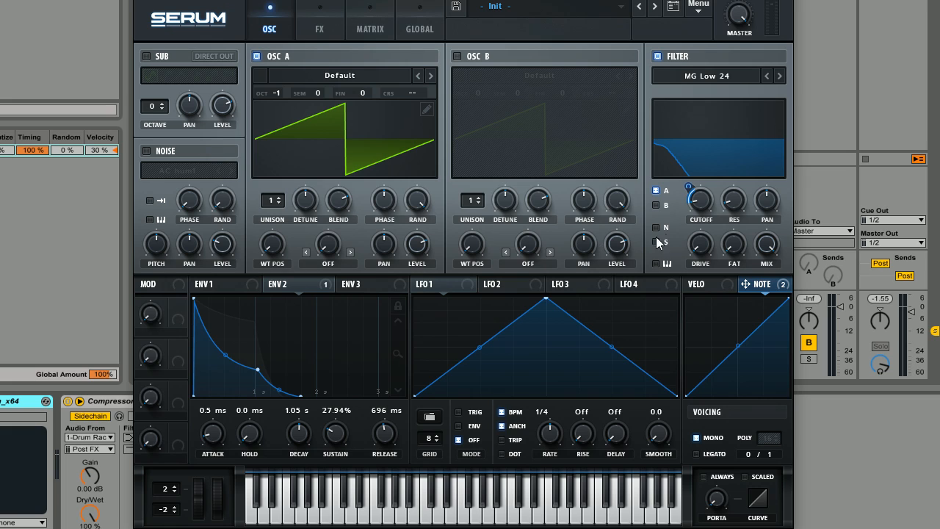
mouse_move(704, 236)
mouse_move(704, 232)
left_mouse_down()
mouse_move(704, 222)
mouse_move(703, 240)
left_mouse_up()
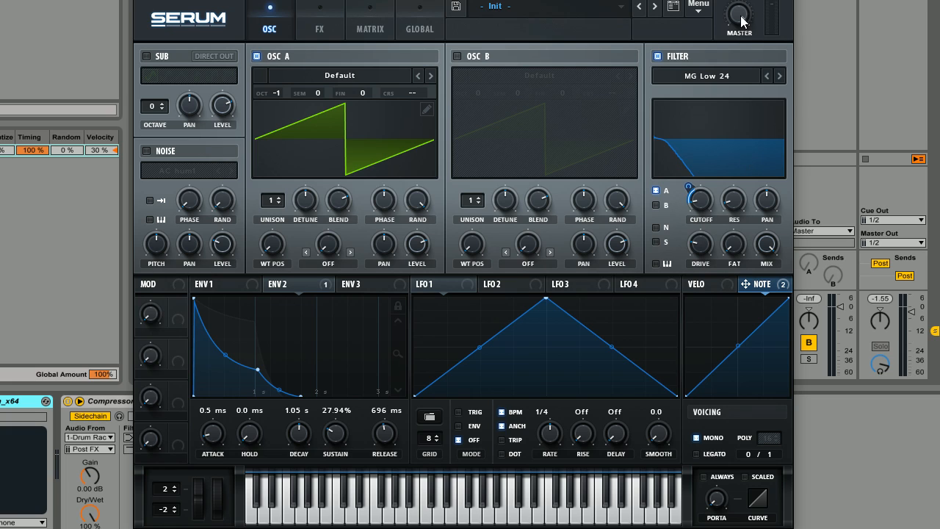
- Set the master volume to about 96% and fine-tune the drive of the MG Low 24 oscillator filter
mouse_move(741, 16)
left_mouse_down()
mouse_move(736, 56)
mouse_move(735, 14)
left_mouse_up()
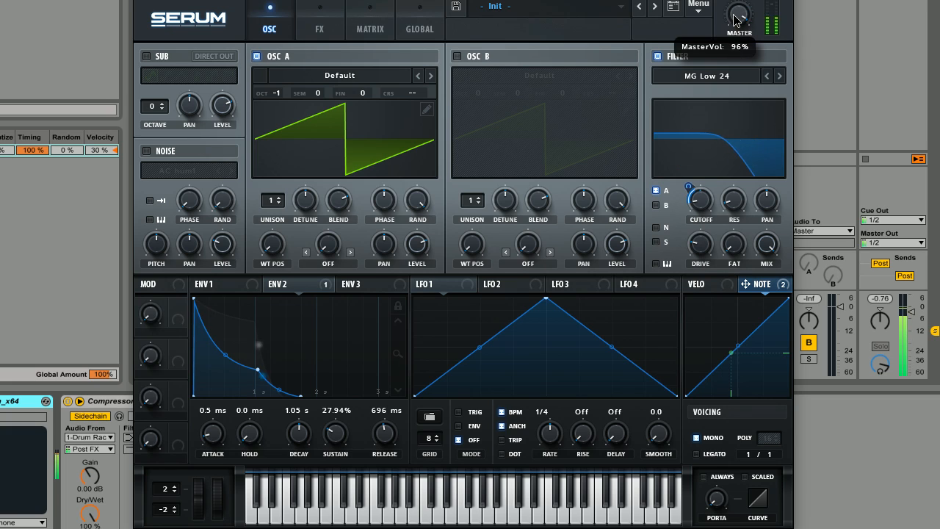
mouse_move(709, 255)
left_mouse_down()
mouse_move(712, 243)
mouse_move(710, 266)
left_mouse_up()
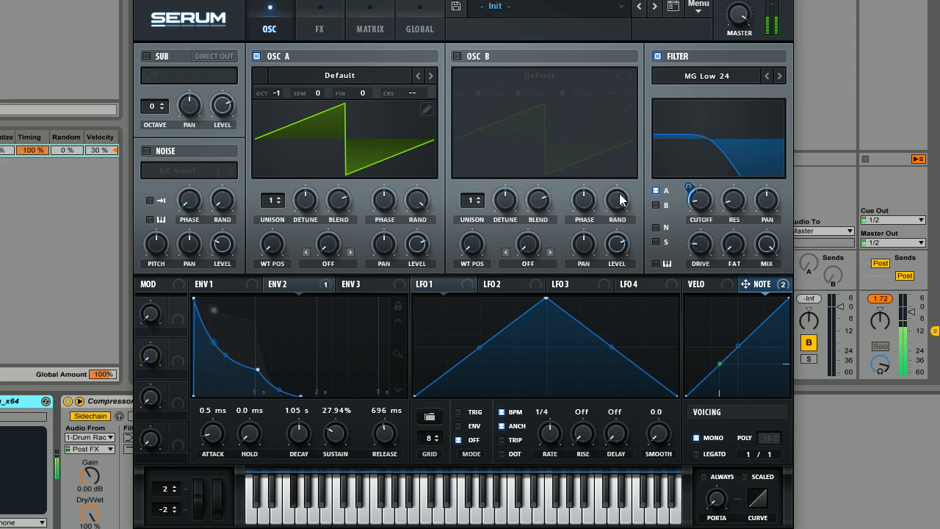
- Add an EQ effect and place it after the distortion at the end of the effects chain
left_click(322, 21)
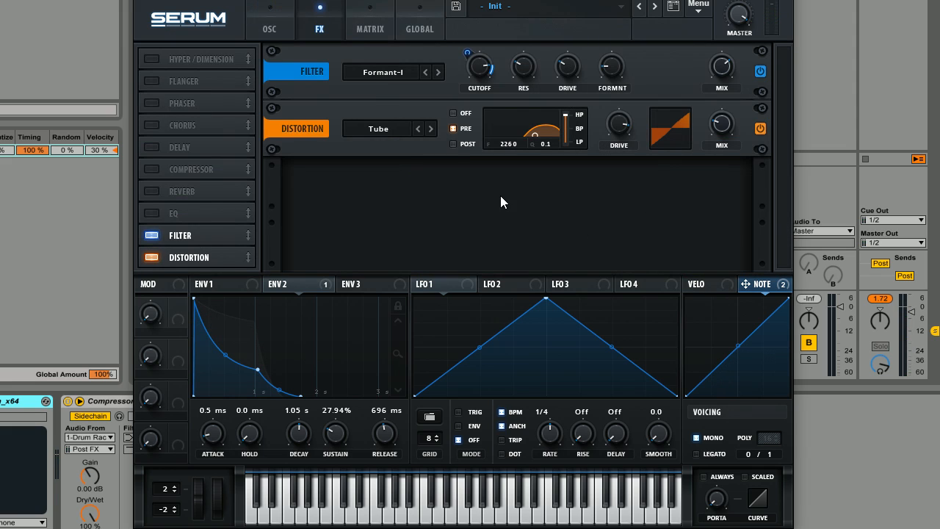
left_click(150, 214)
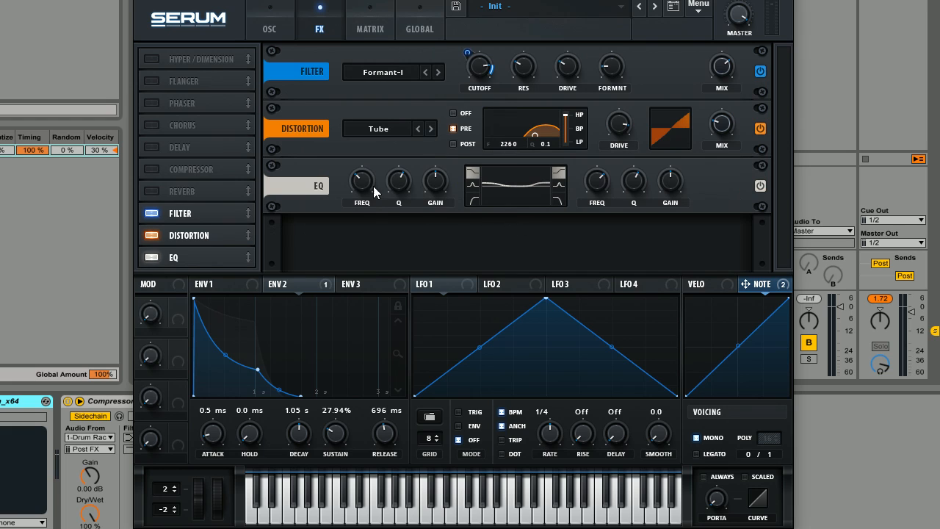
left_click(256, 12)
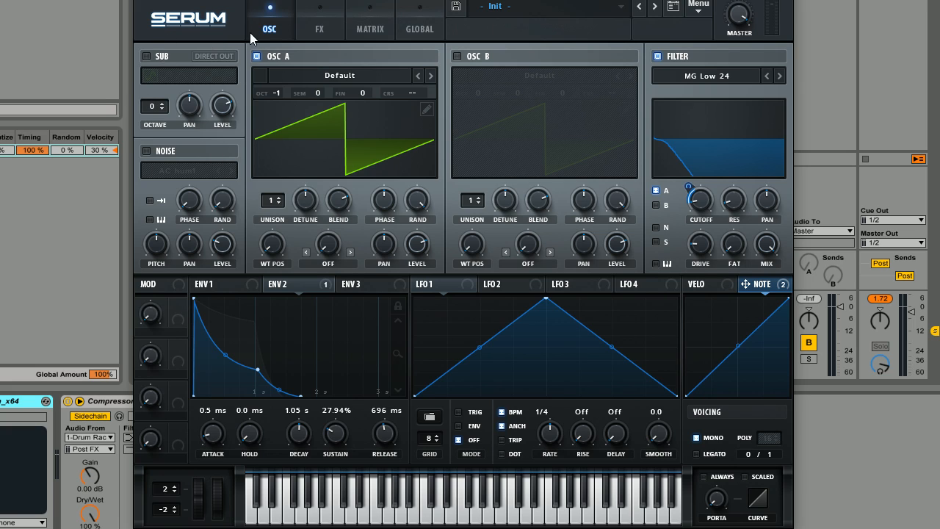
left_click(321, 29)
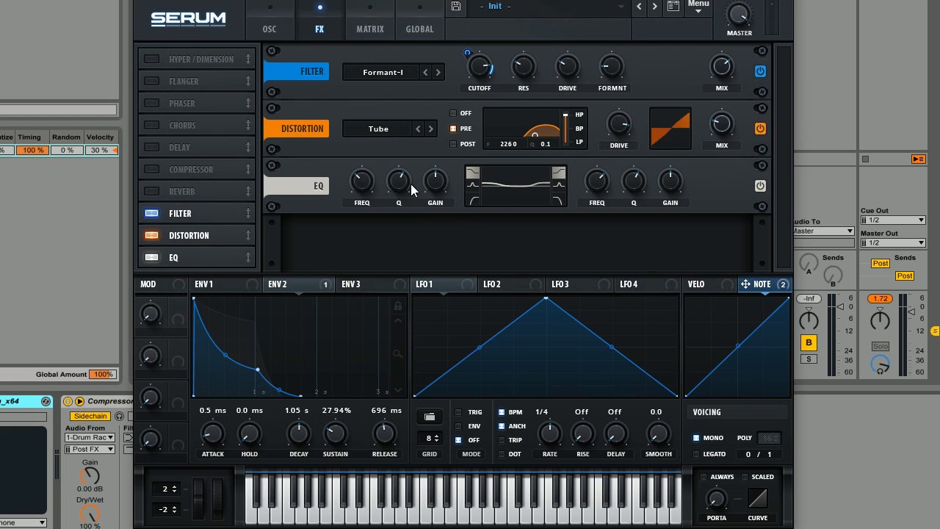
- Boost the EQ's low band gain, with its frequency at about 108 Hz and its Q at 55%
mouse_move(401, 192)
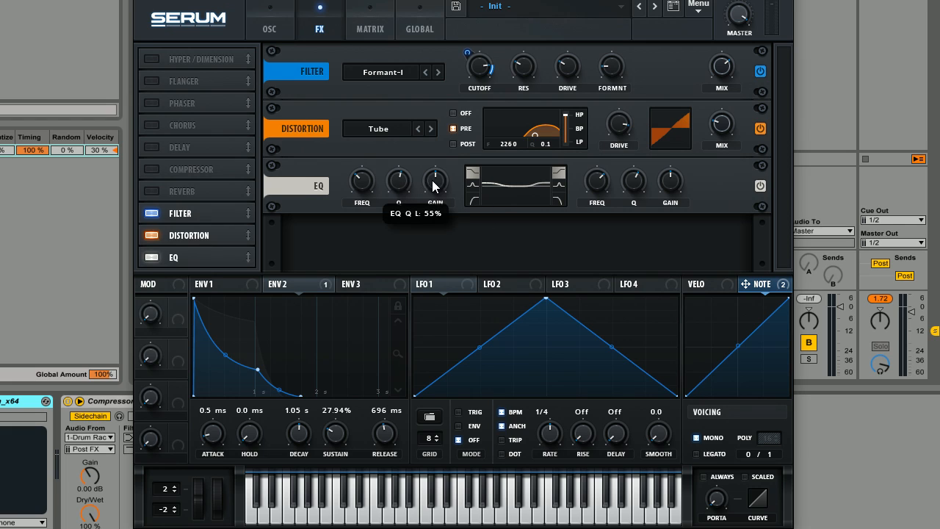
left_click_drag(435, 182, 433, 158)
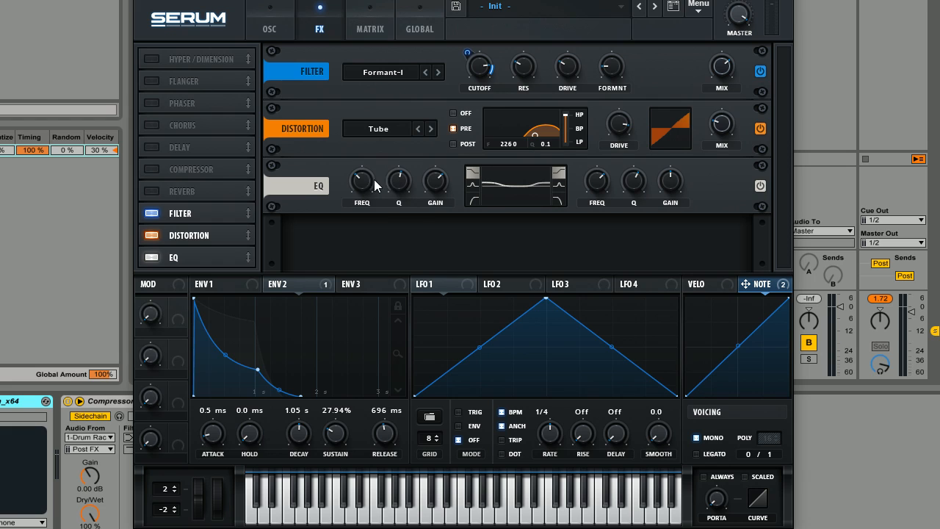
left_click_drag(374, 180, 371, 192)
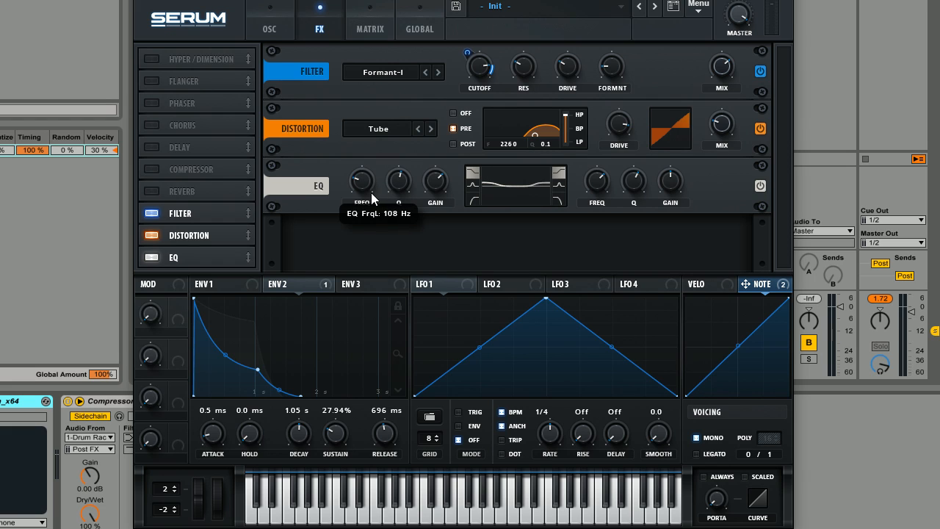
- Switch the EQ's high band to a peak shape, raise its frequency and boost its gain moderately
left_click(558, 187)
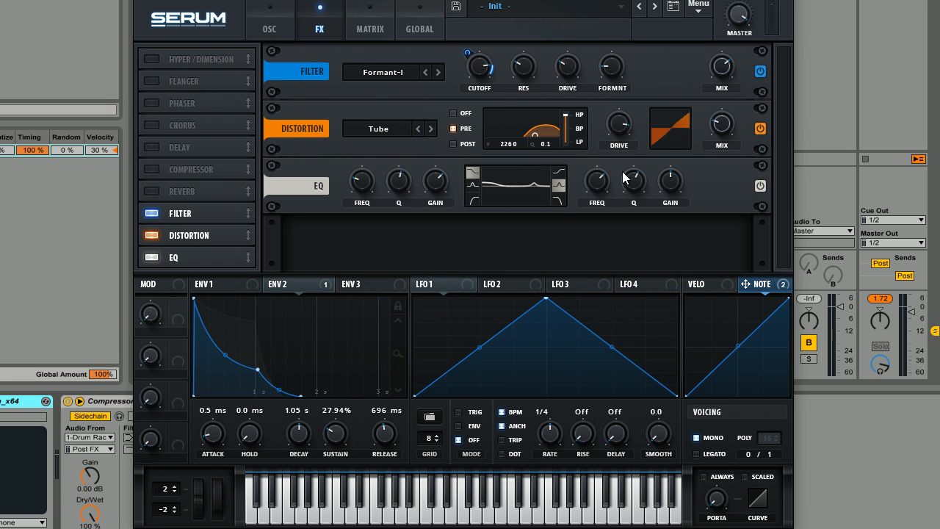
mouse_move(588, 185)
left_mouse_down()
mouse_move(590, 200)
mouse_move(603, 179)
mouse_move(598, 192)
left_mouse_up()
left_click_drag(671, 181, 670, 173)
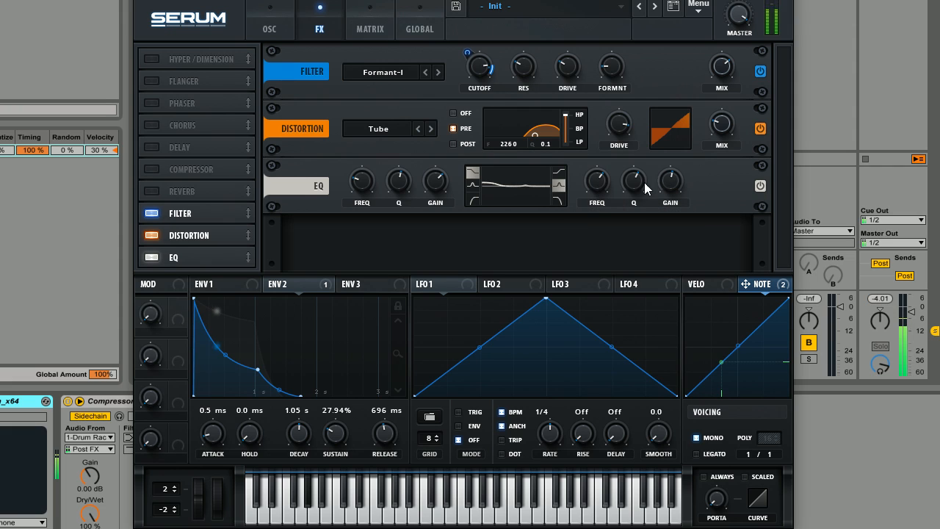
left_click_drag(605, 180, 607, 170)
left_click_drag(670, 179, 671, 157)
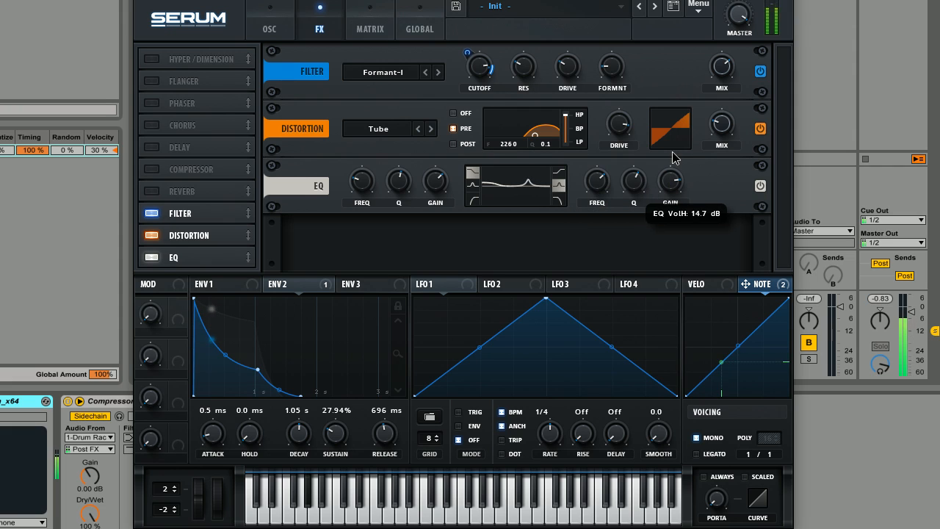
mouse_move(601, 185)
left_mouse_down()
mouse_move(602, 162)
mouse_move(587, 231)
mouse_move(595, 178)
left_mouse_up()
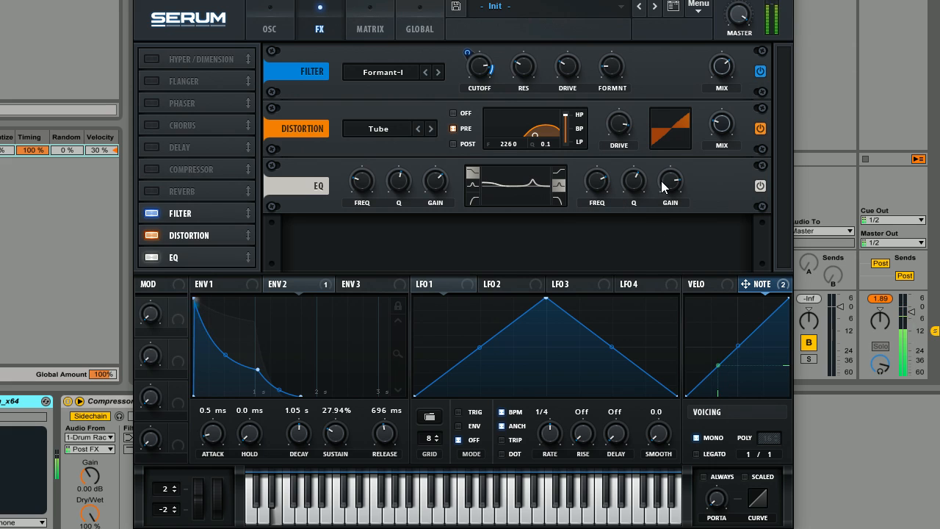
left_click_drag(663, 182, 666, 193)
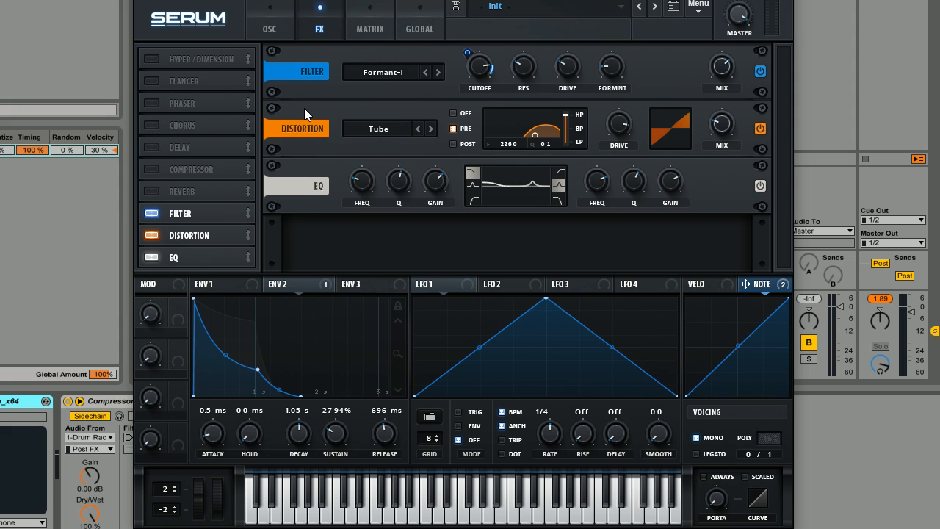
left_click(266, 15)
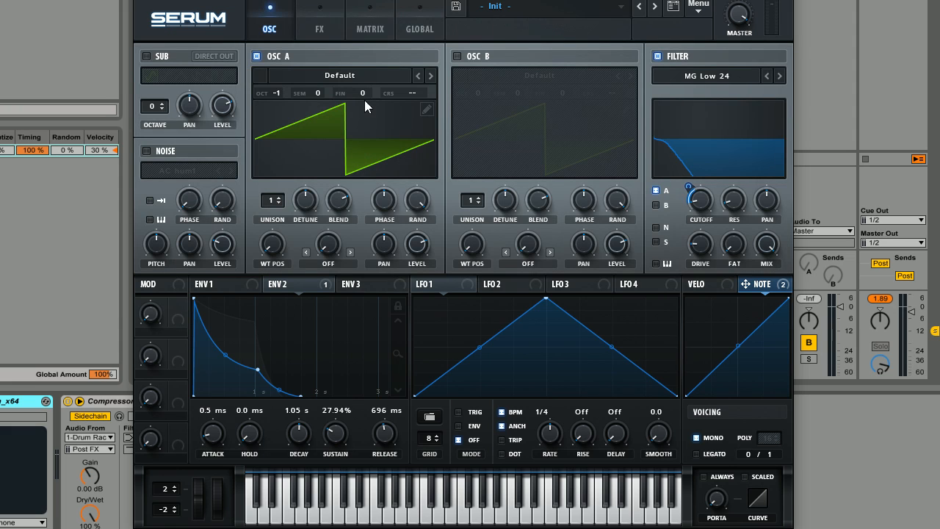
left_click(317, 30)
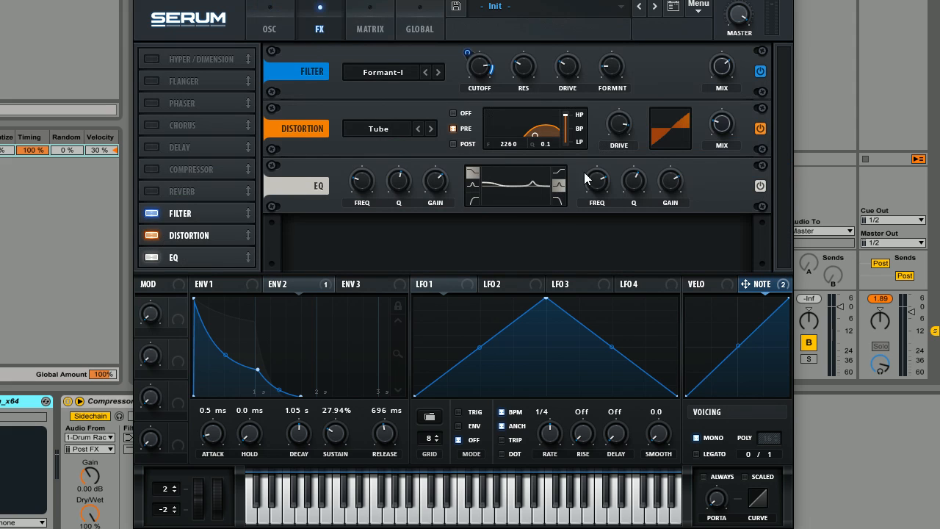